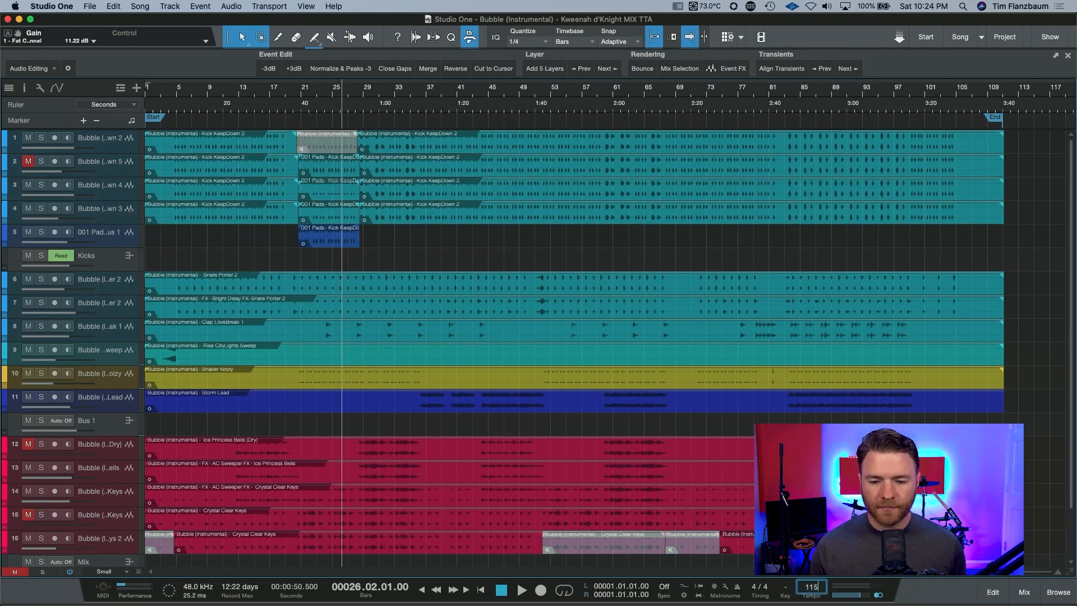
Step: Try a song tempo of 115 with all tracks as they are, and undo the tempo change
key(Return)
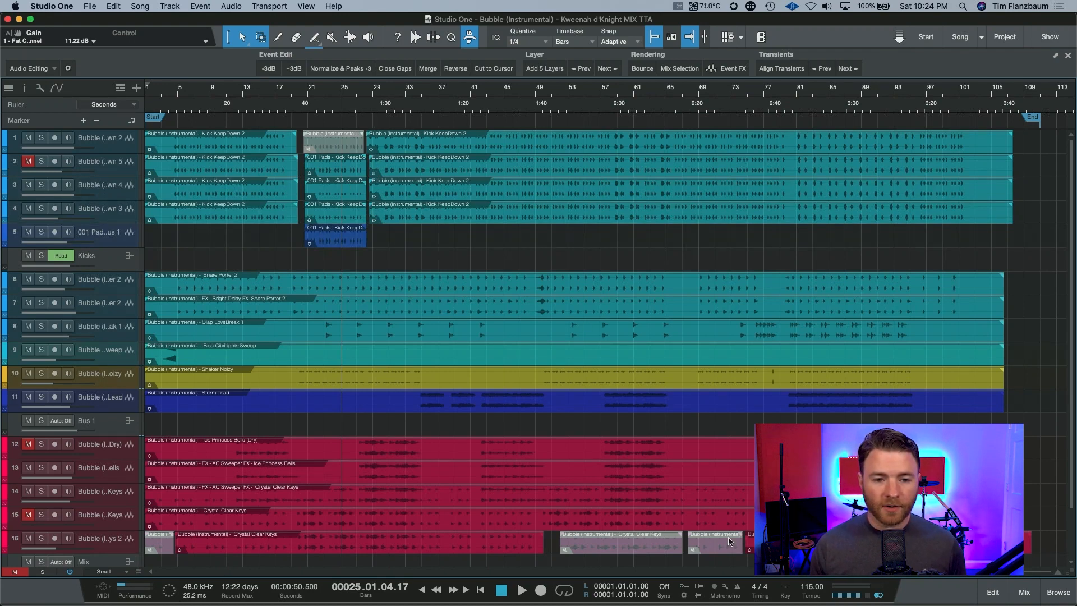
key(super+z)
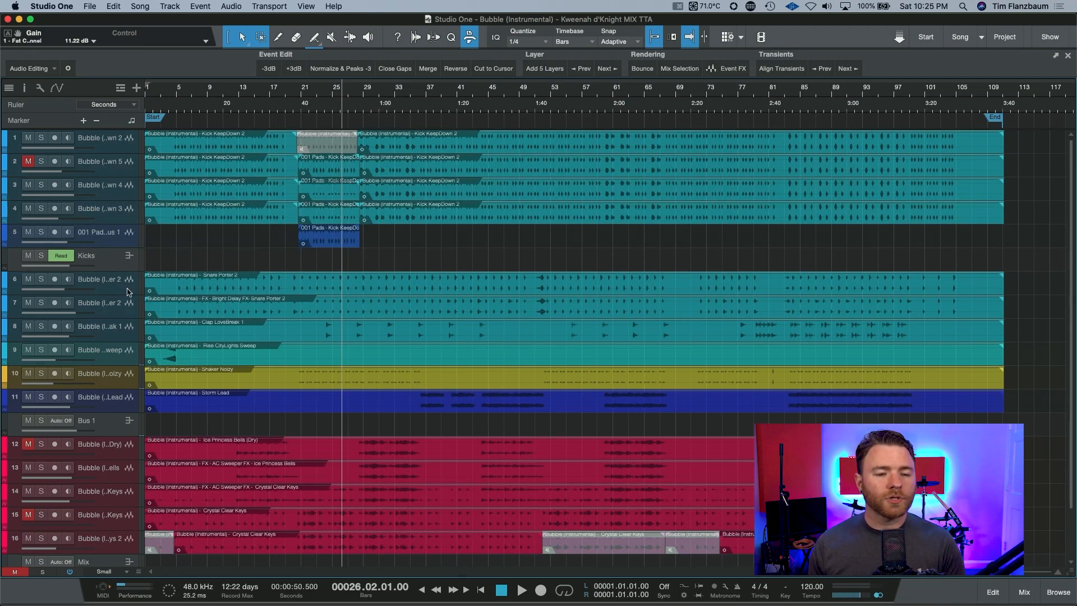
Step: Enlarge the Snare Porter 2 track, show its track settings and set its tempo mode to Timestretch
drag(127, 295, 123, 373)
key(F4)
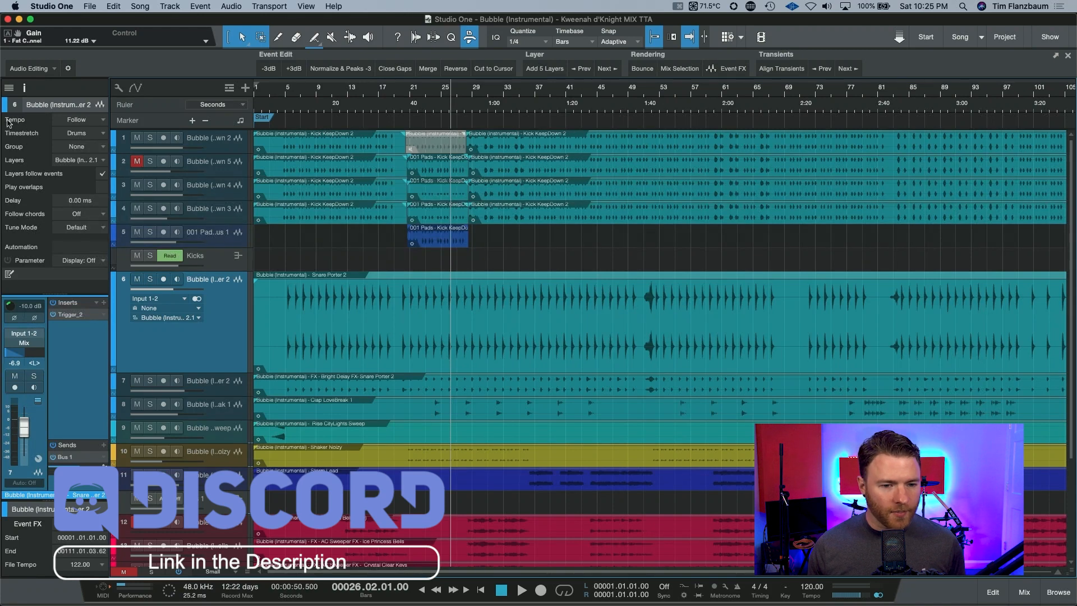
click(78, 120)
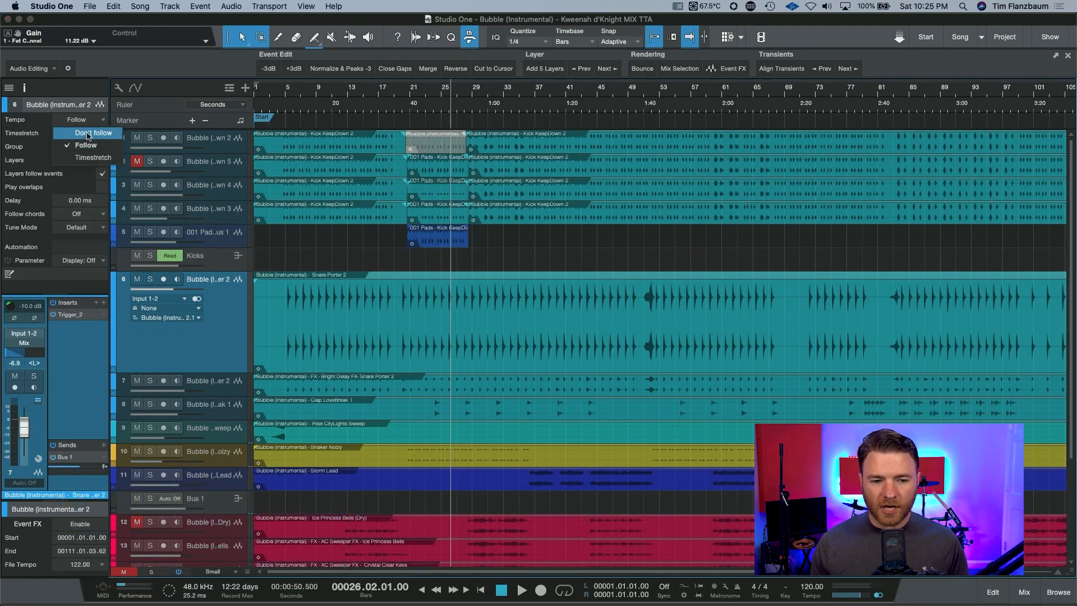
click(93, 158)
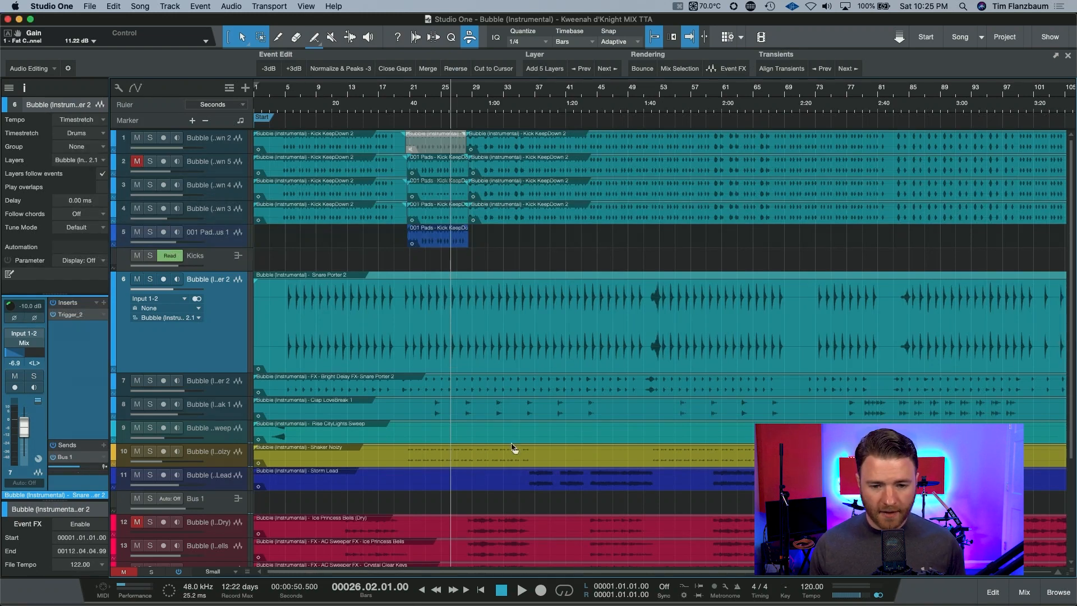
key(w)
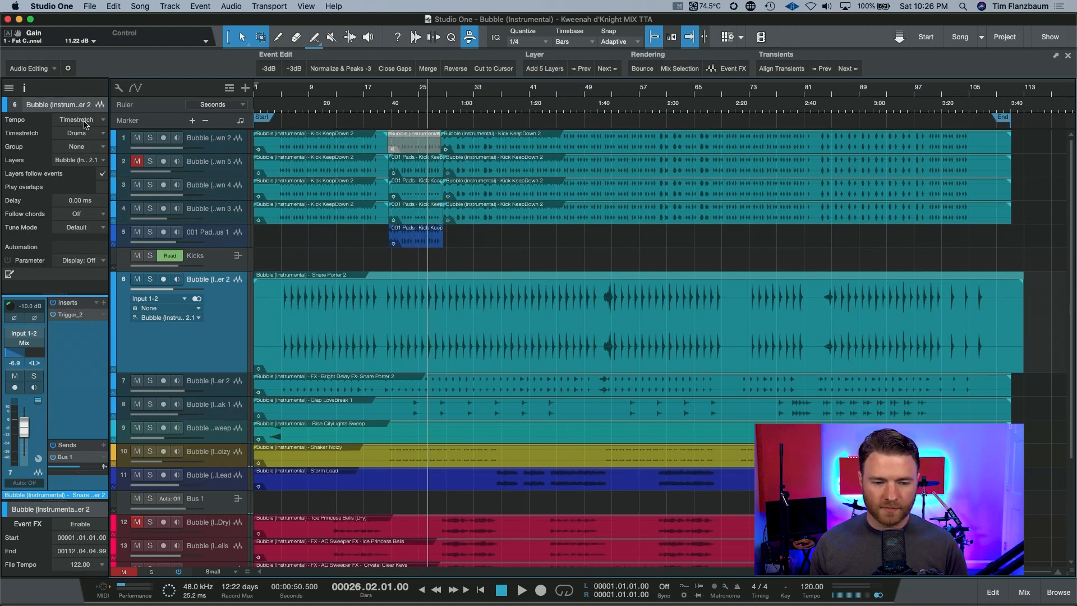
Step: Try the Timestretch tempo mode on the first kick track and return it to Follow
click(227, 147)
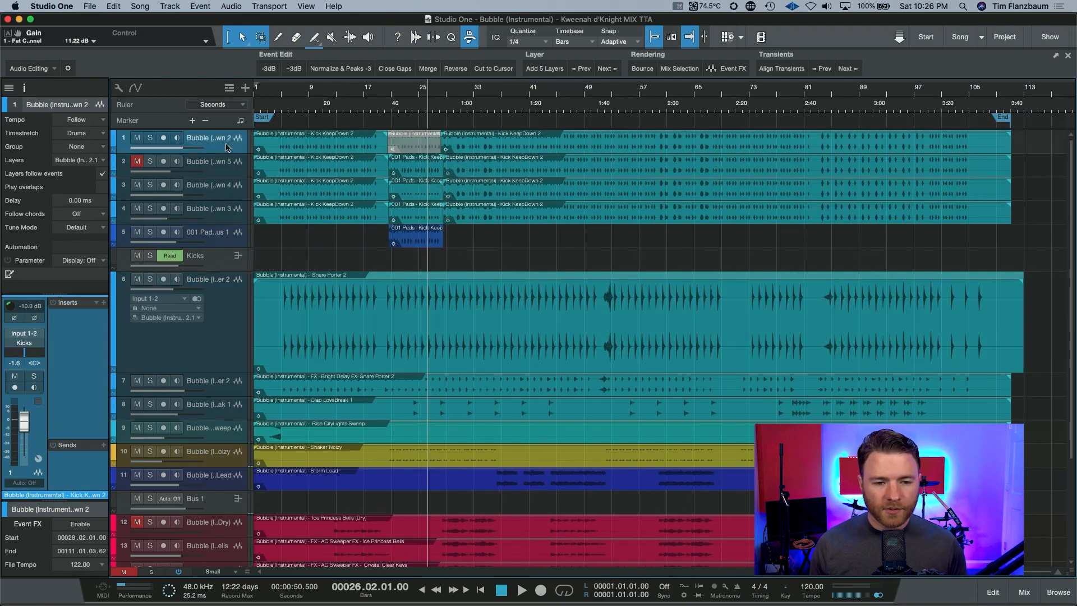
click(81, 120)
click(103, 158)
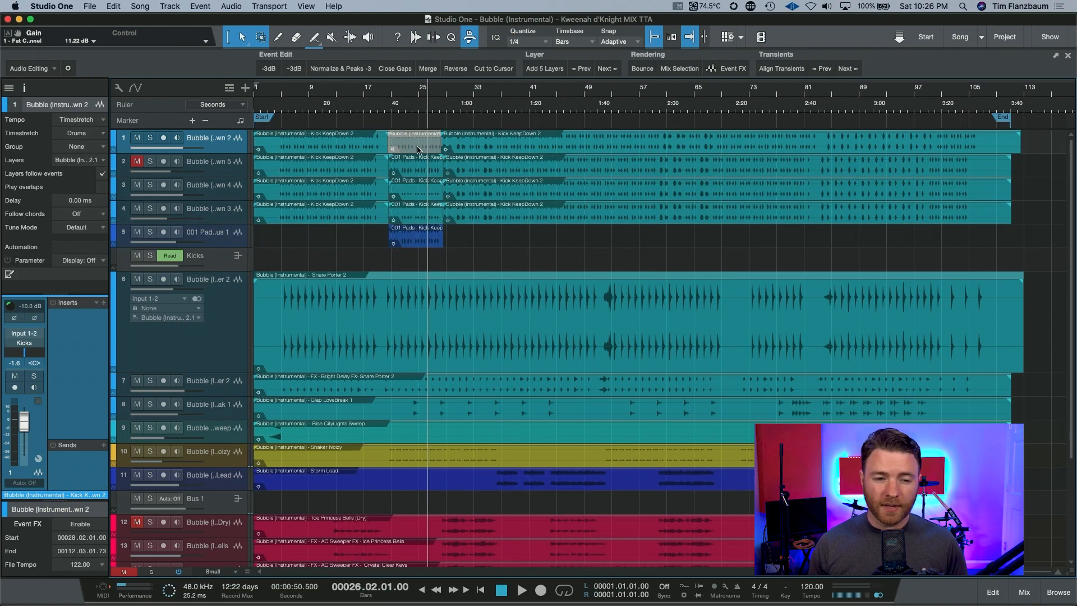
click(81, 124)
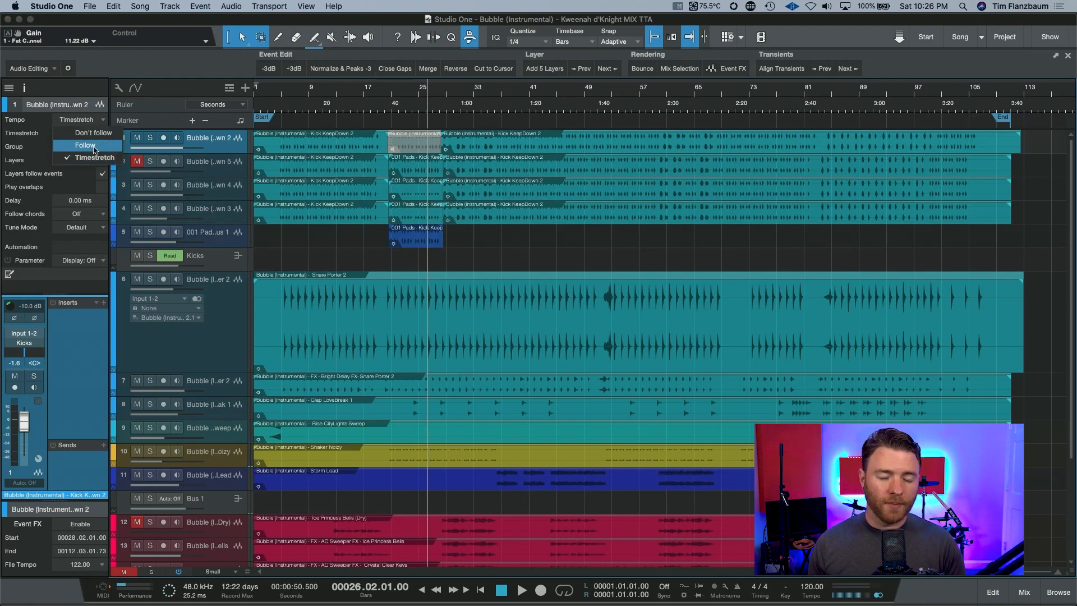
click(85, 145)
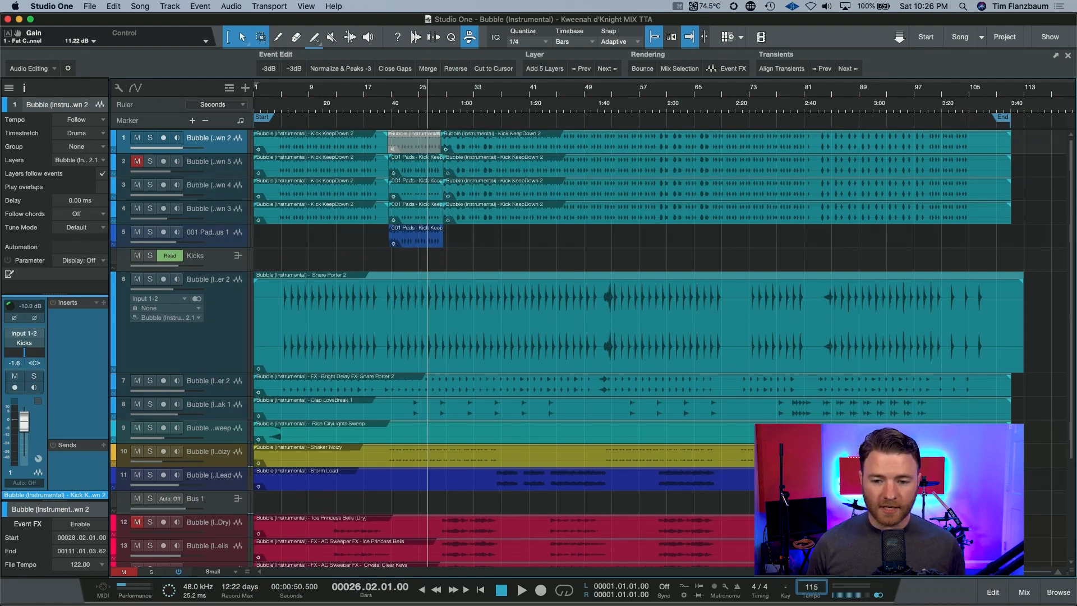
Step: Try a song tempo of 115 with the first kick track on Don't follow, and undo both changes
key(Return)
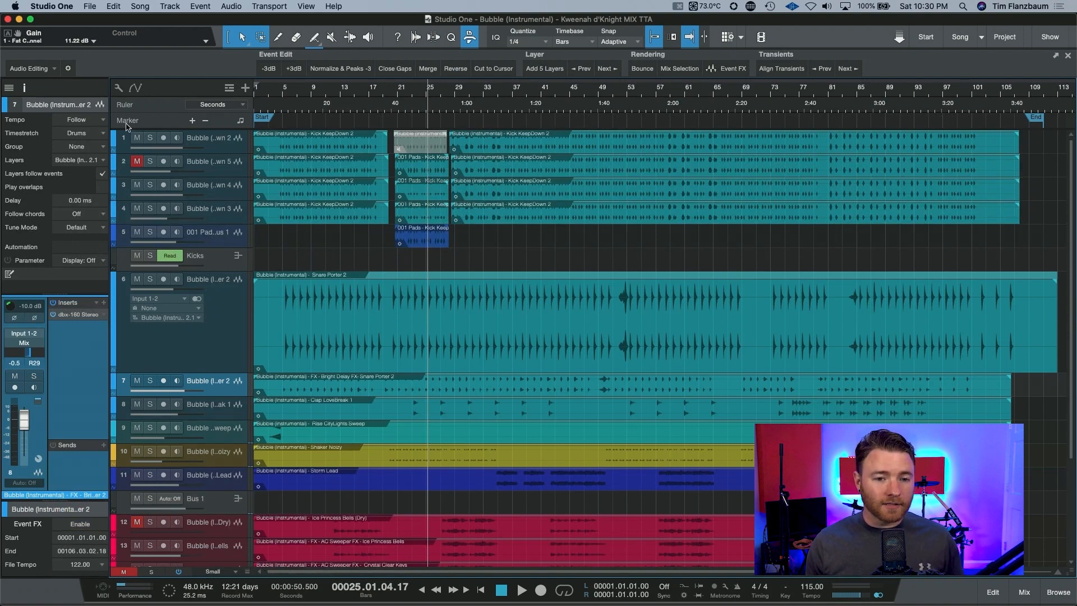
click(225, 148)
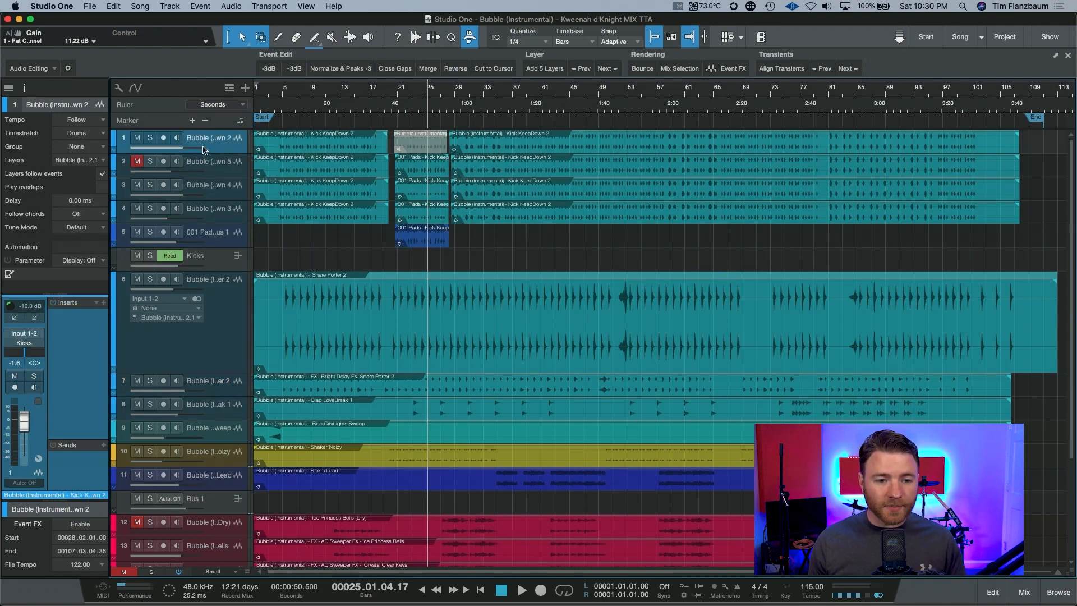
click(102, 120)
click(99, 138)
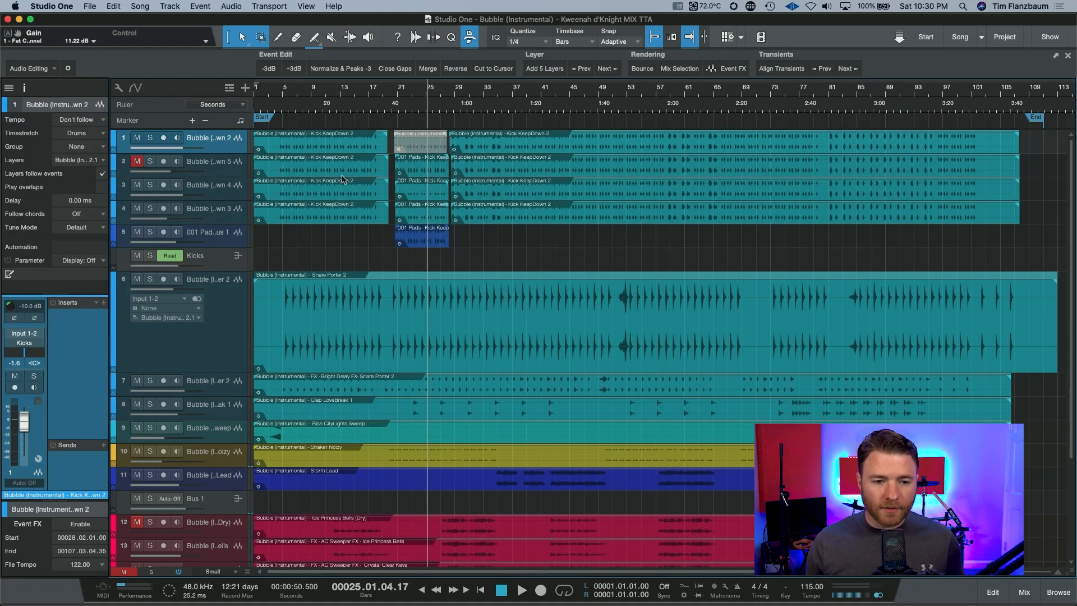
key(super+z)
key(super+z)
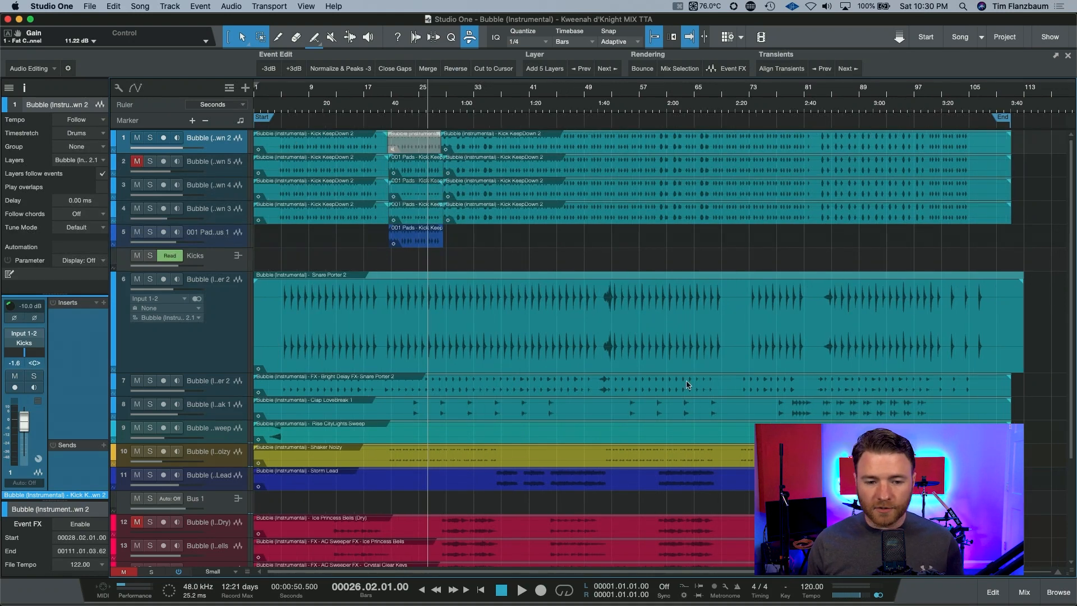
Step: Set the first kick track's tempo mode to Don't follow and change the song tempo to 115
click(94, 122)
click(93, 132)
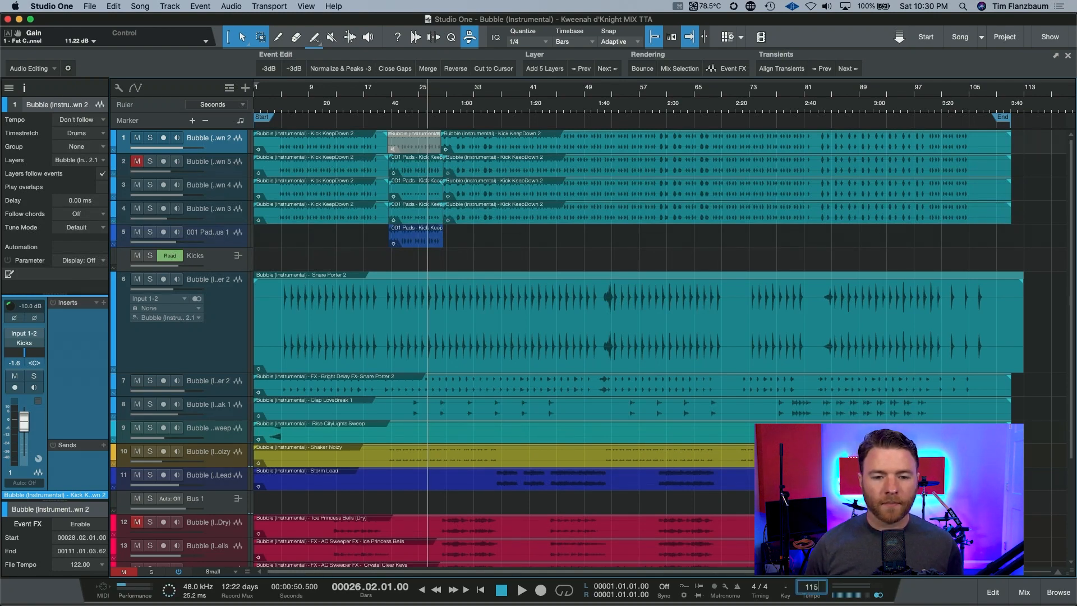
text(115)
key(Return)
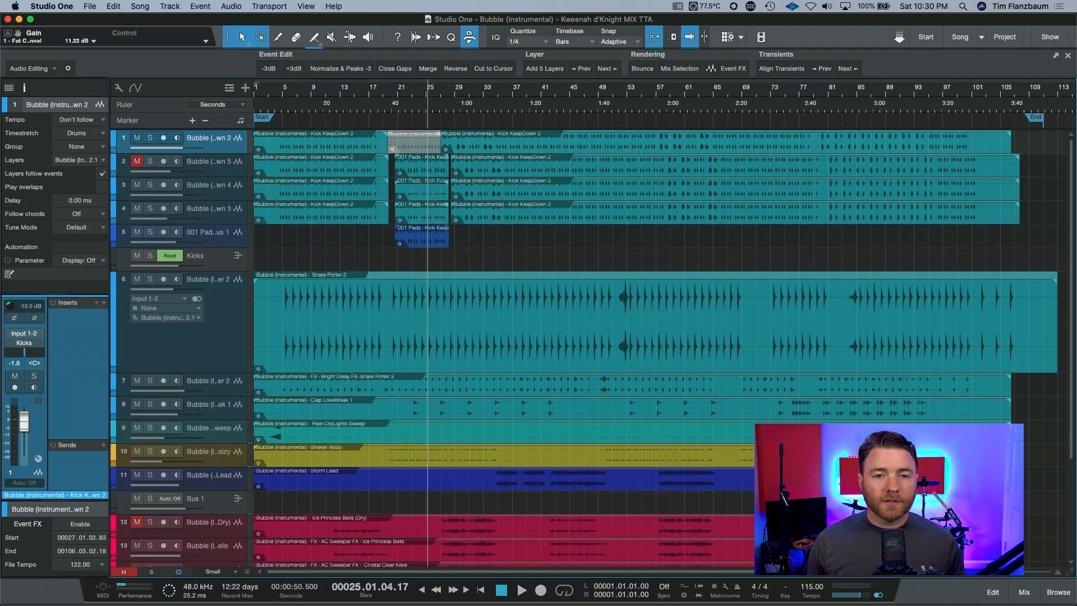
Step: Enlarge the first three kick tracks and check the tempo modes of tracks 1, 2 and the snare track
shift+click(231, 189)
drag(228, 176, 228, 230)
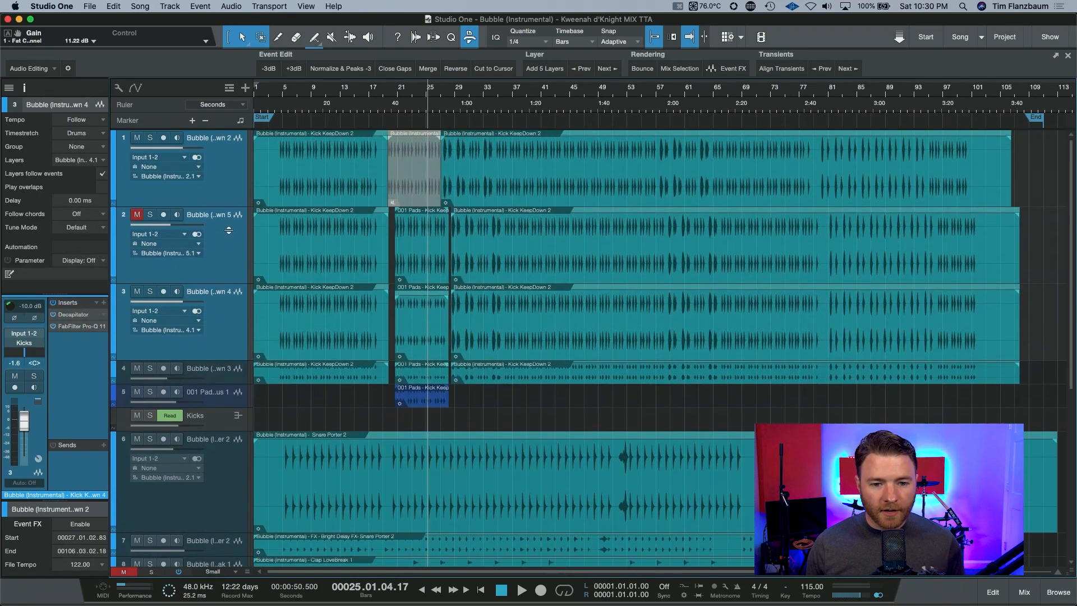
click(232, 184)
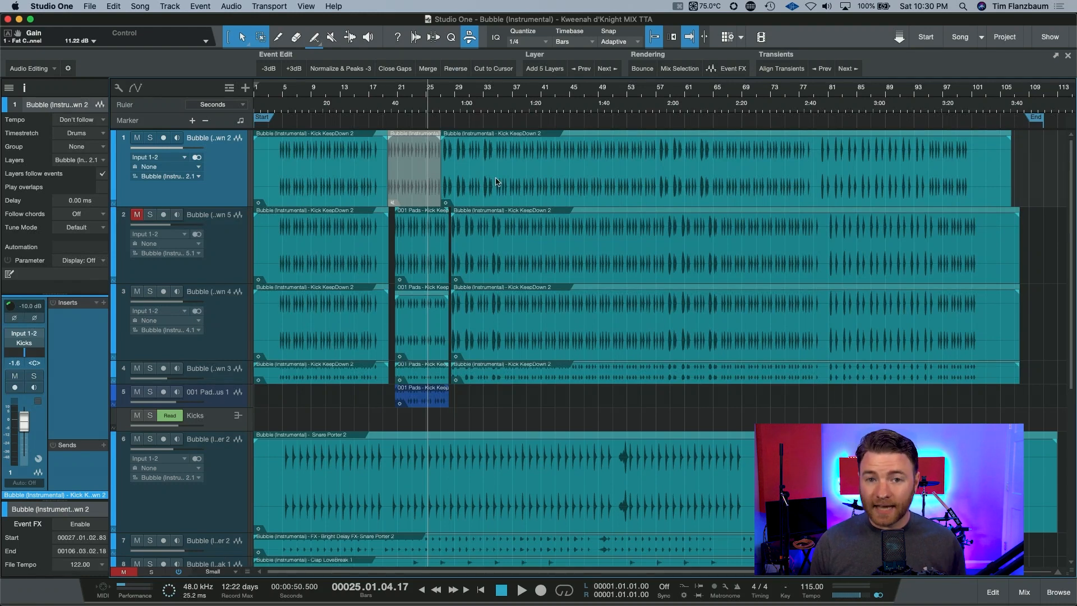
click(235, 265)
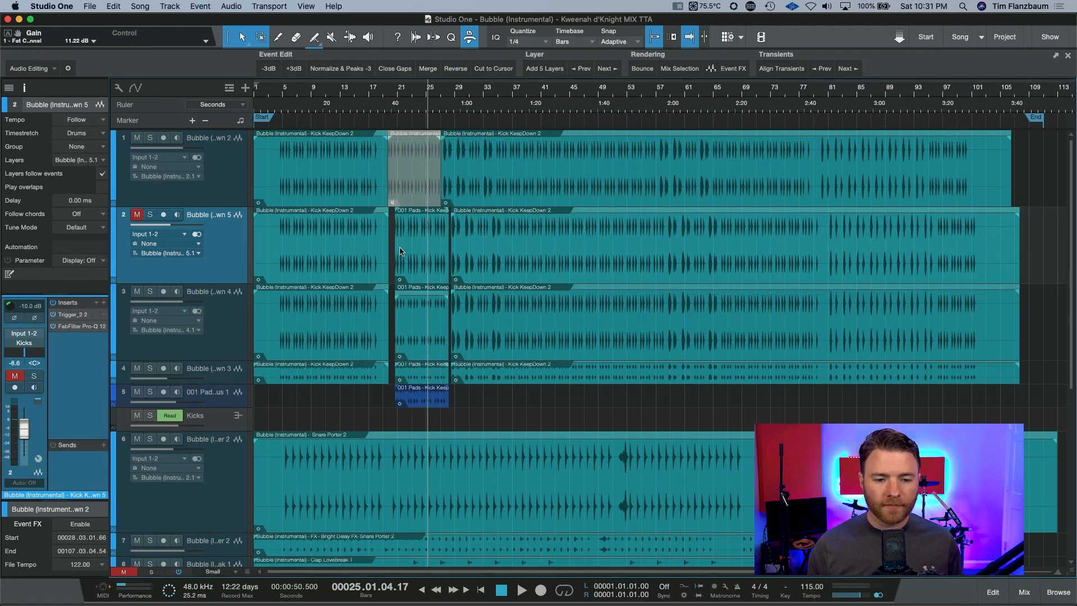
scroll(336, 359, down, 1)
click(283, 467)
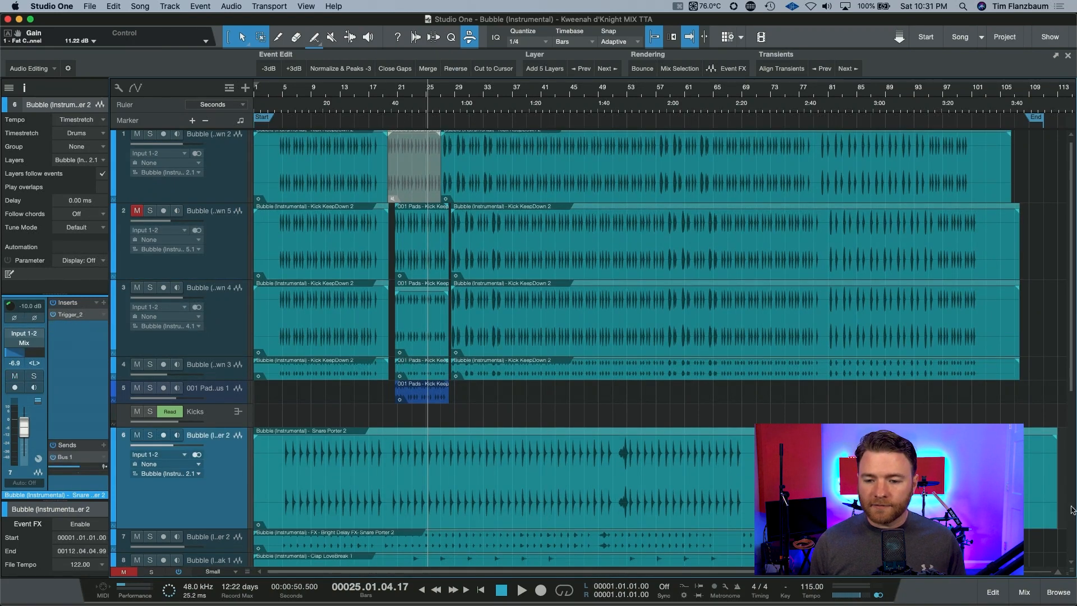
Step: Sweep the song tempo down below 100 and back up to 120 to compare how the three tempo modes react
scroll(809, 589, down, 12)
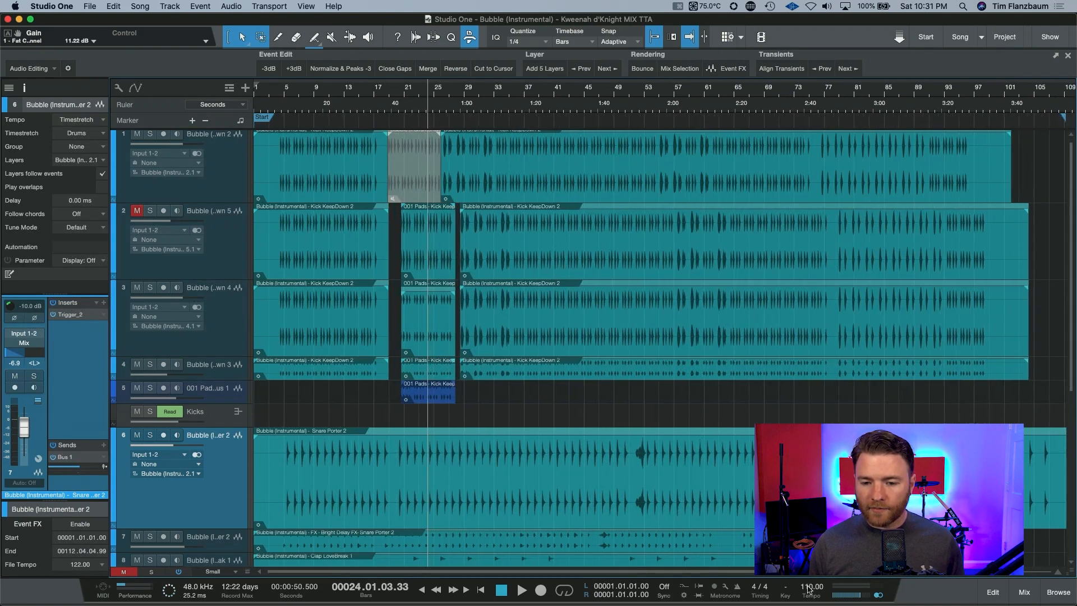
scroll(809, 589, down, 15)
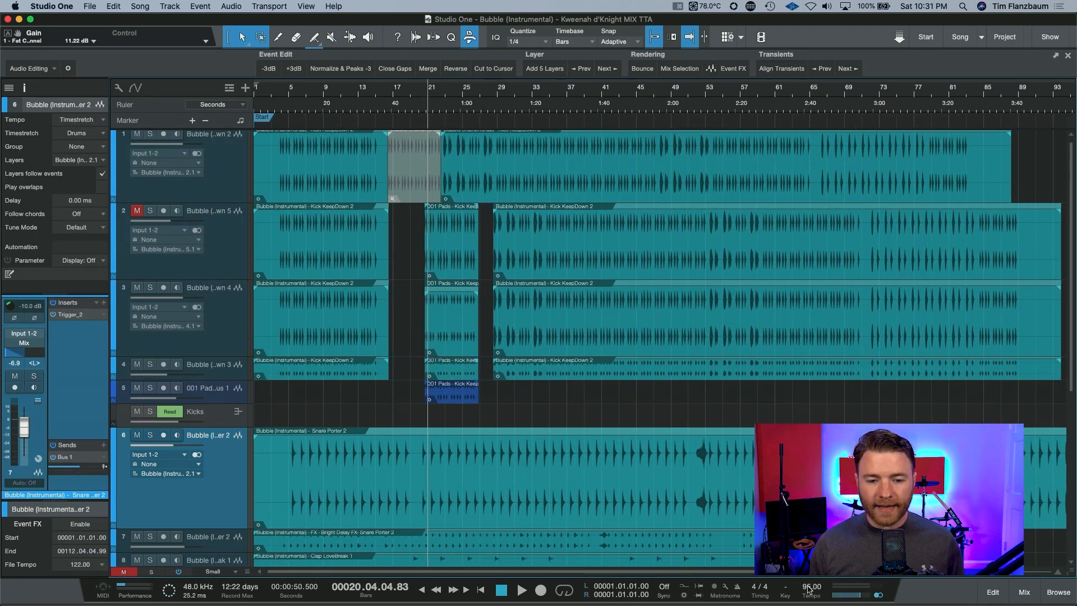
scroll(808, 589, up, 17)
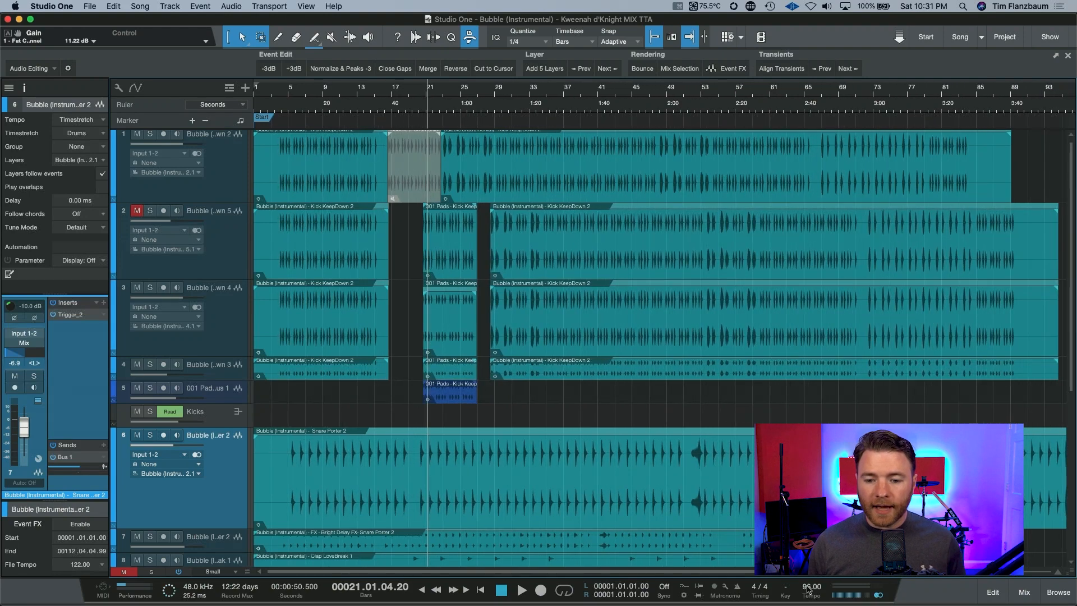
scroll(808, 588, up, 18)
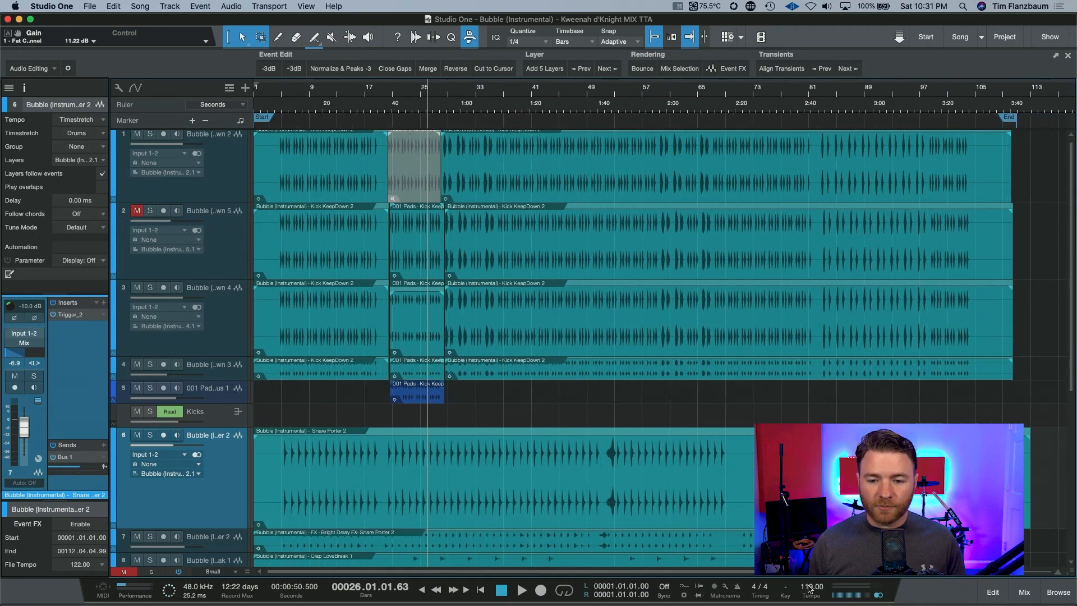
scroll(809, 588, down, 3)
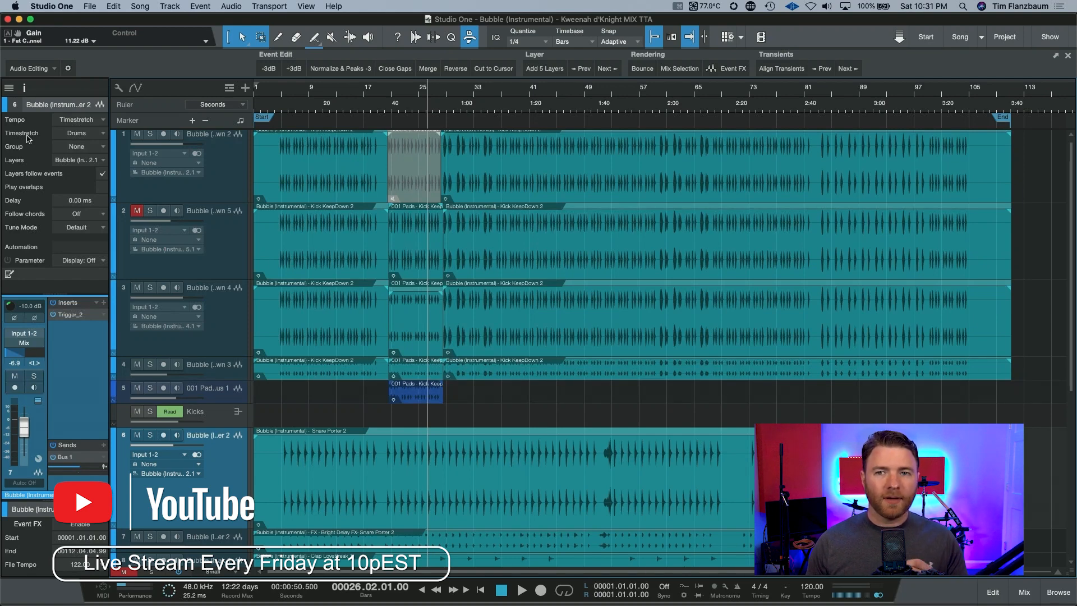
Step: View the timestretch algorithms available for the snare track, leaving Drums selected
click(70, 133)
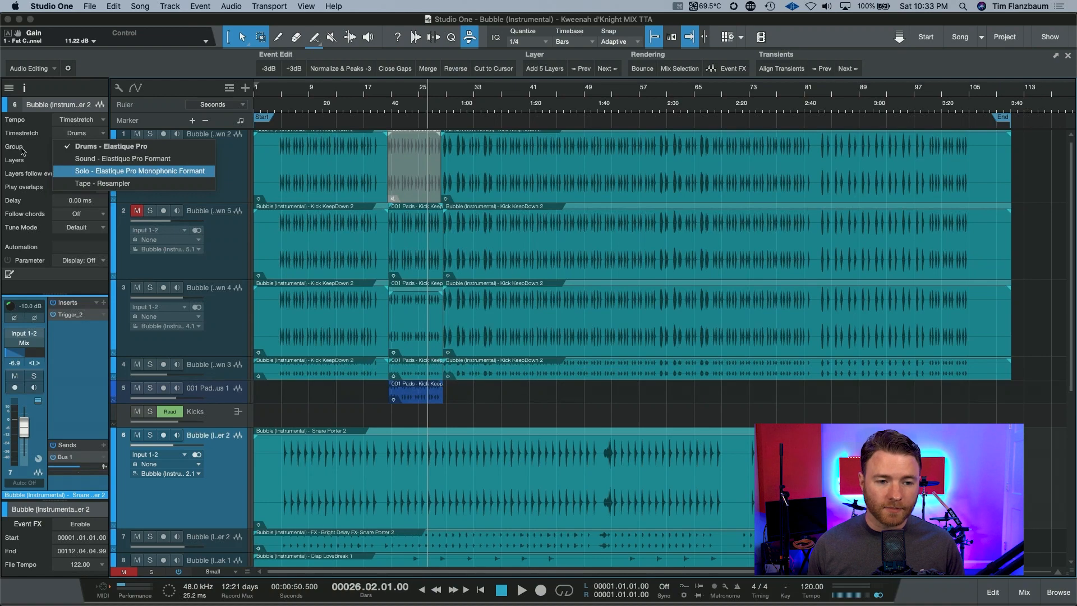
click(51, 135)
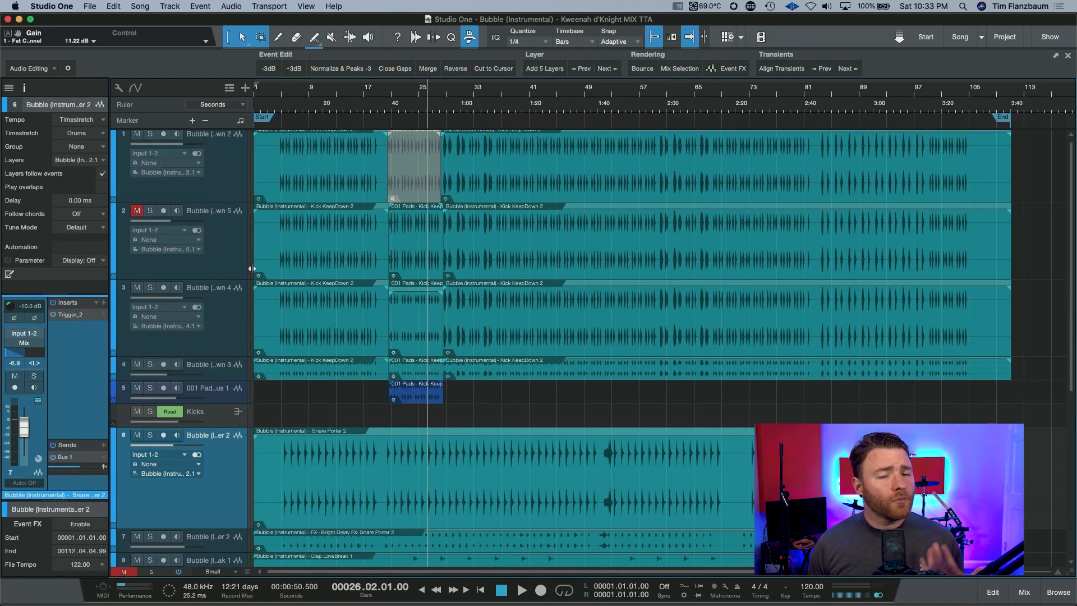